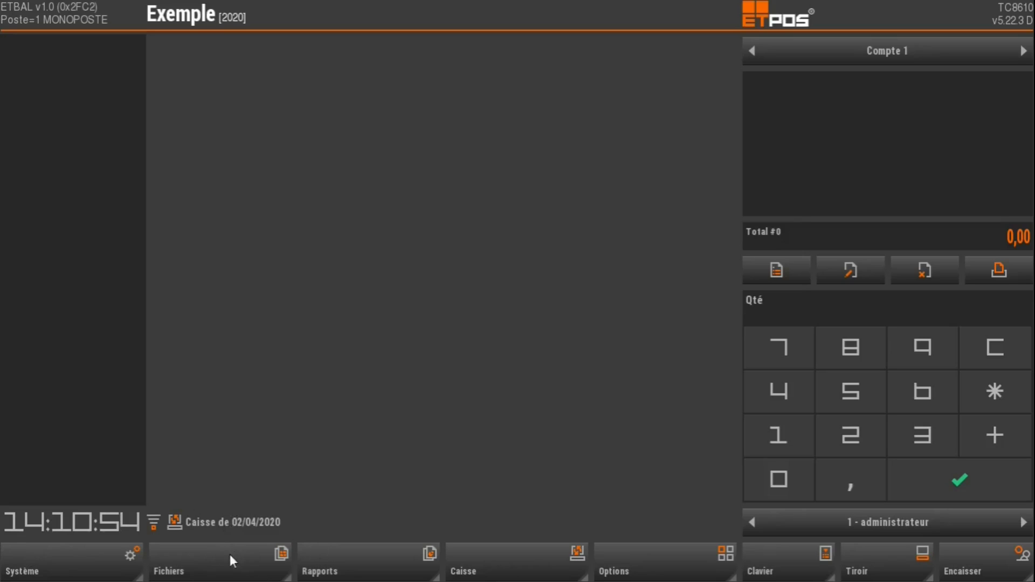
Open the article file (Fichier d'articles), inspect its list, and close it
left_click(232, 575)
left_click(58, 415)
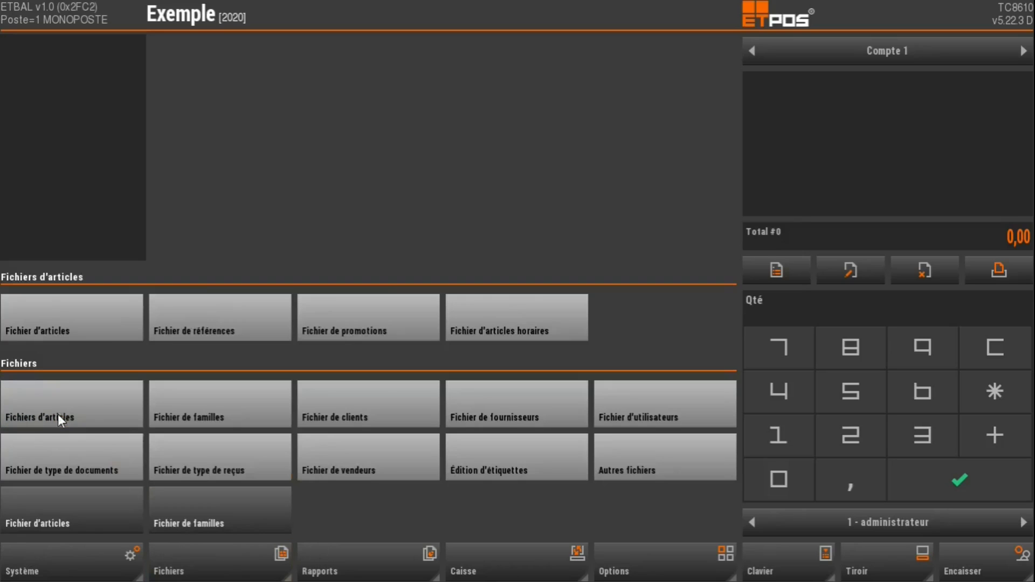
left_click(60, 312)
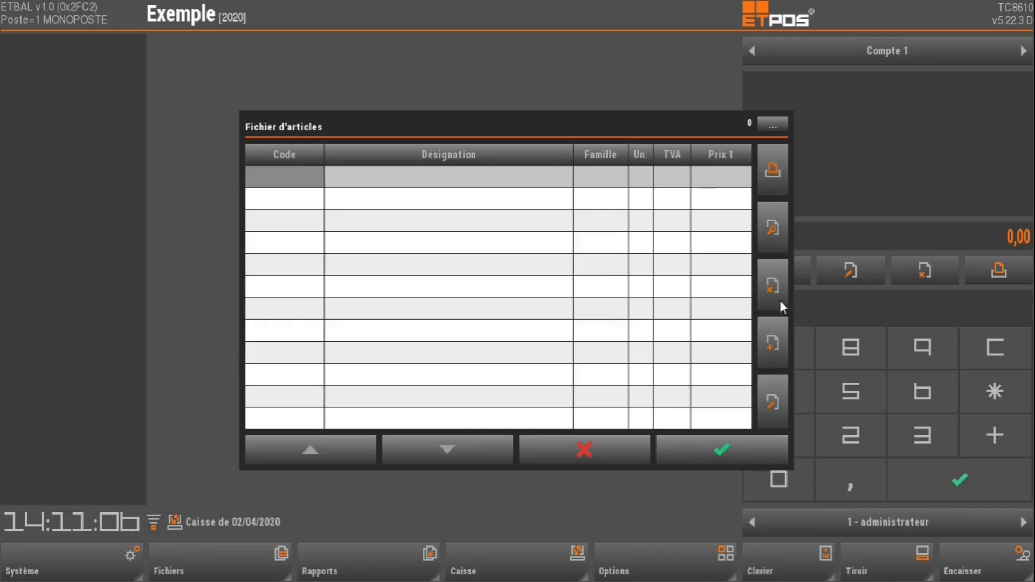
left_click(520, 183)
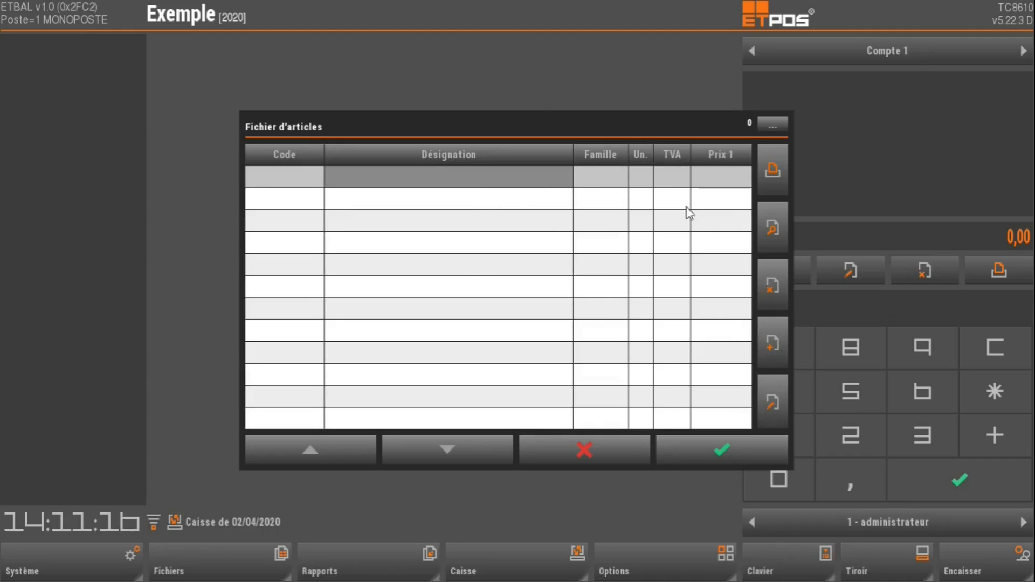
left_click(707, 457)
Open the family file (Fichier de familles), check its list, and close it
left_click(187, 561)
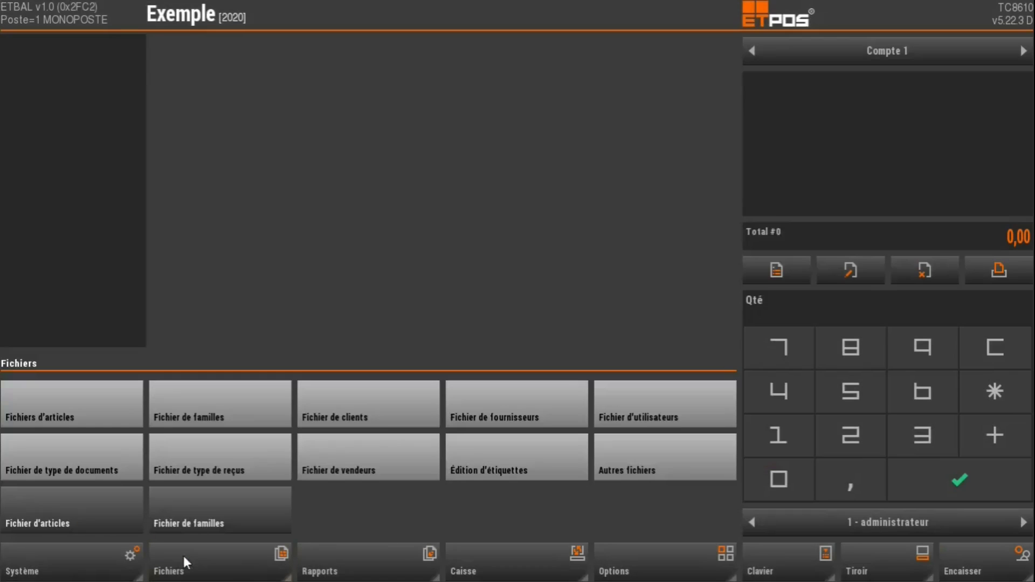
left_click(251, 410)
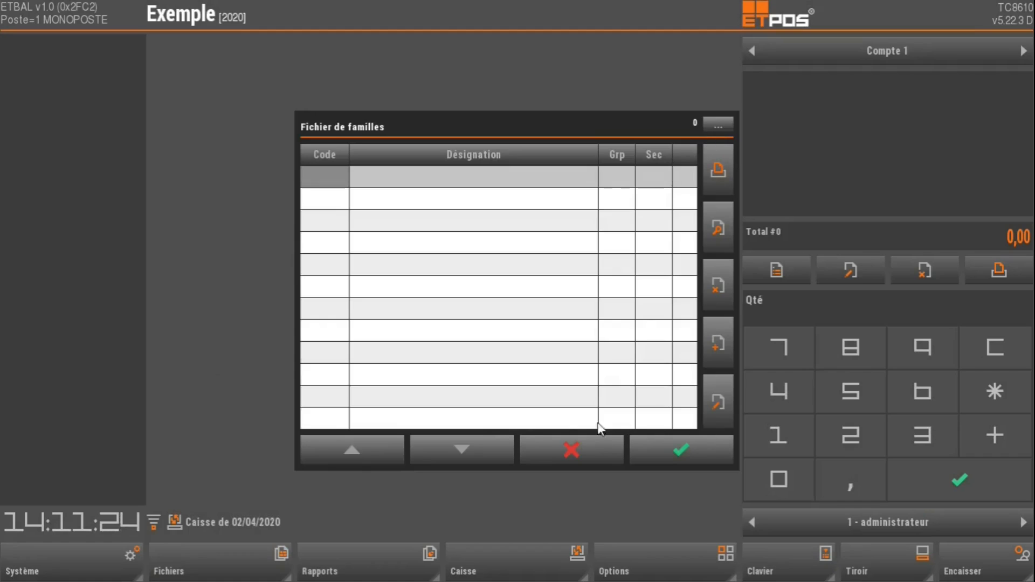
key("Escape")
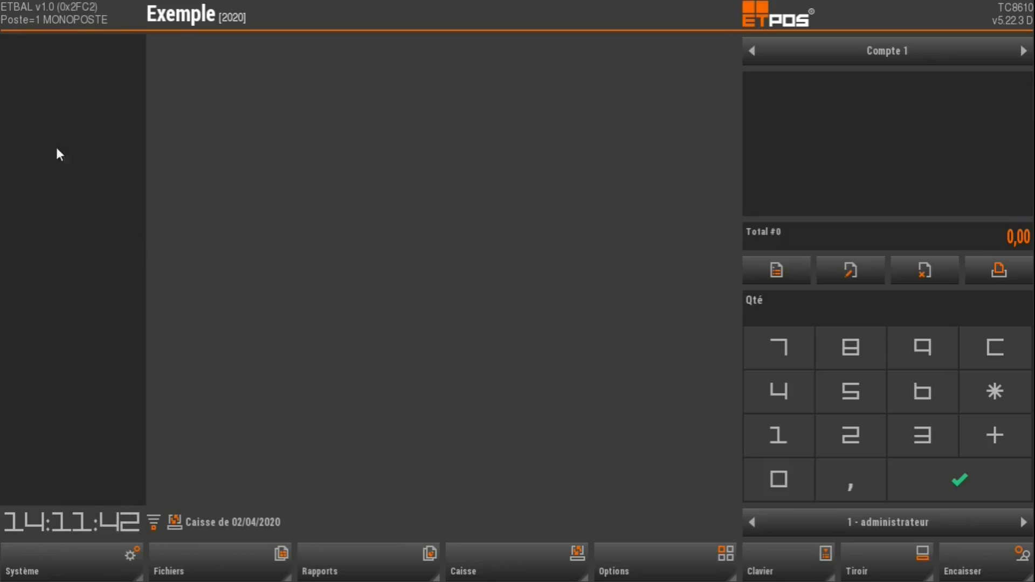
Create family 01 with the designation "Fruits" from the empty family area of the sales screen and save it
left_click(46, 72)
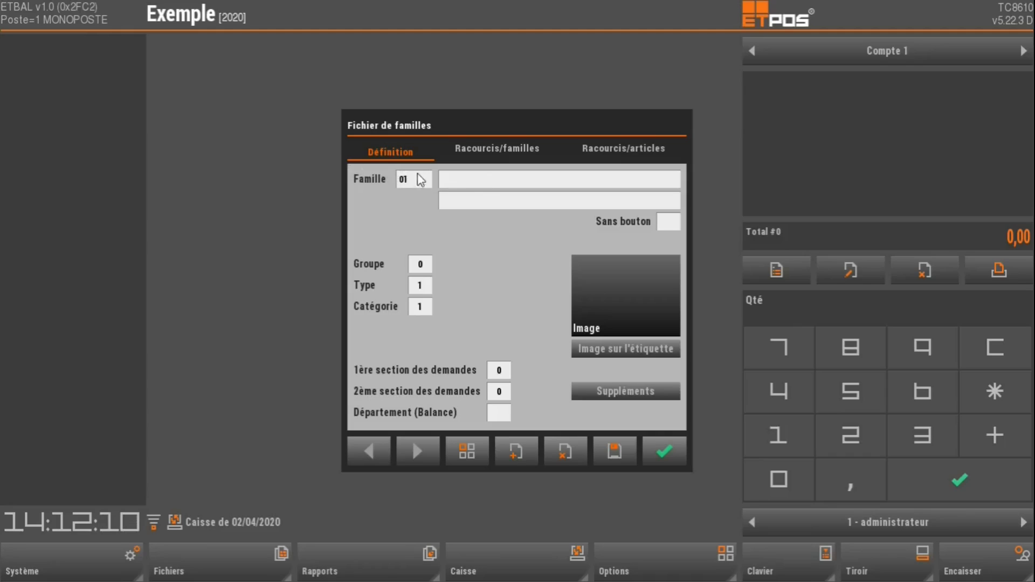
left_click(483, 179)
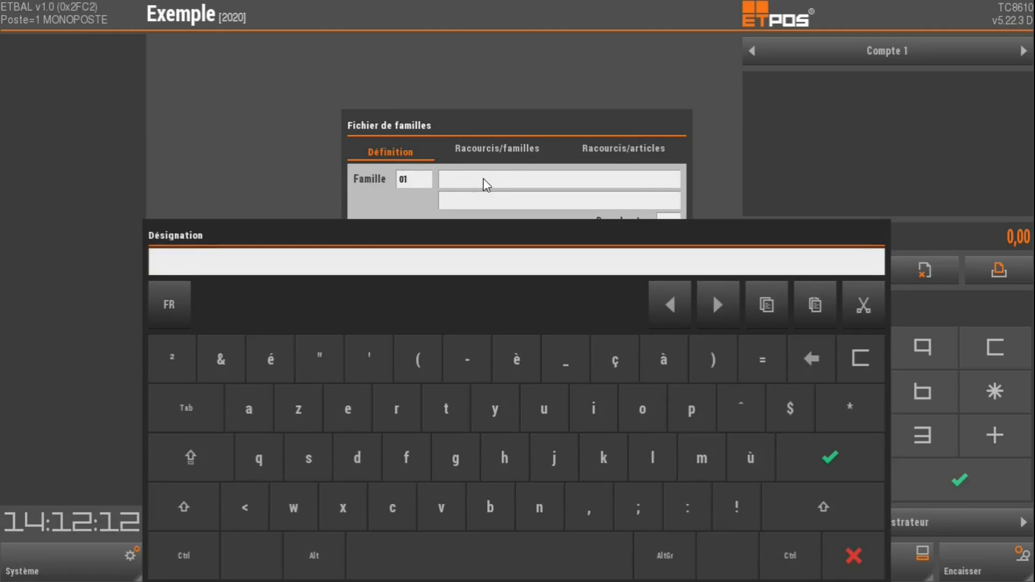
type("Fruits")
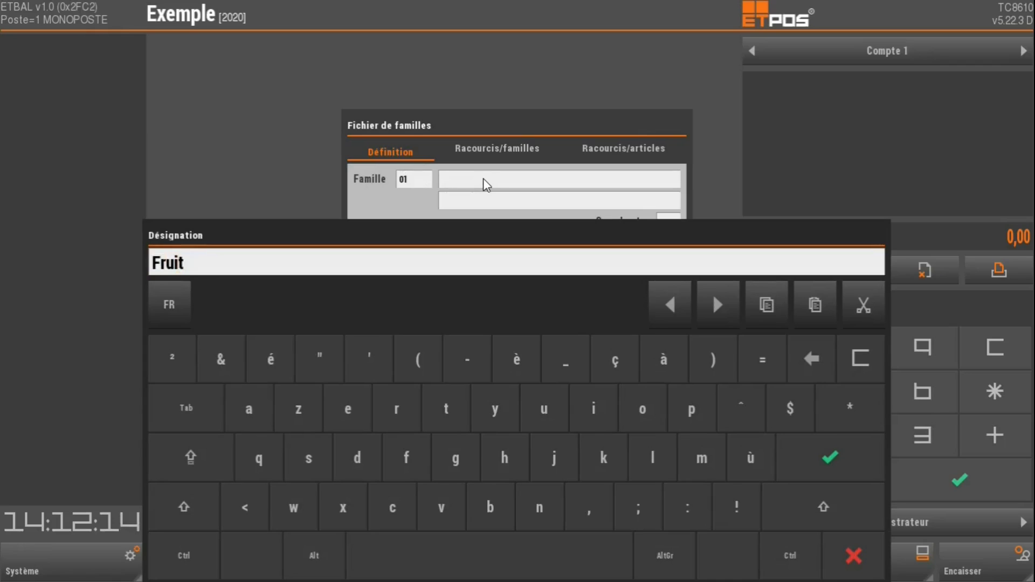
left_click(790, 469)
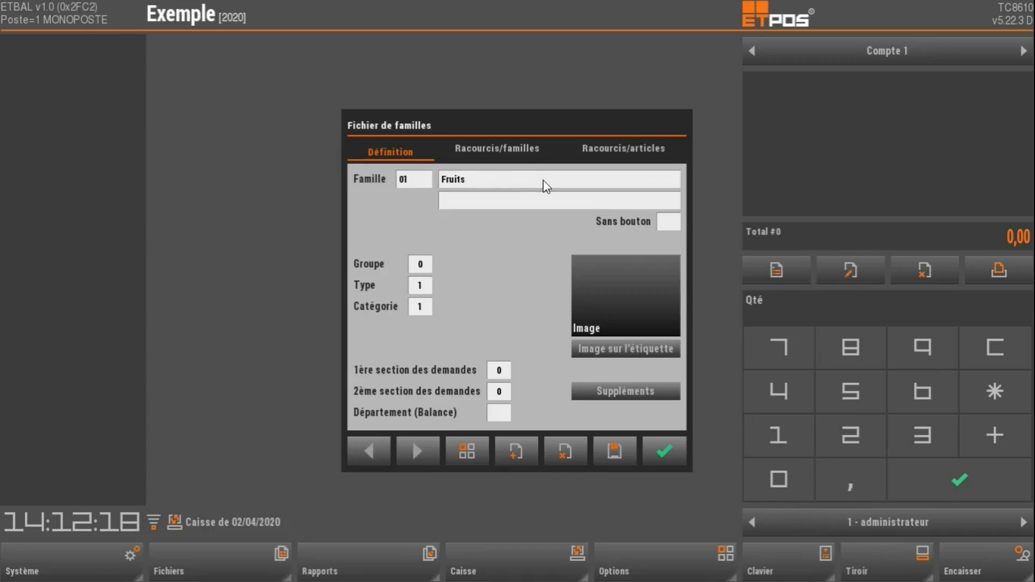
left_click(619, 451)
Add family 02 with the designation "Legumes" and validate the family record
left_click(516, 447)
left_click(475, 179)
type("Le")
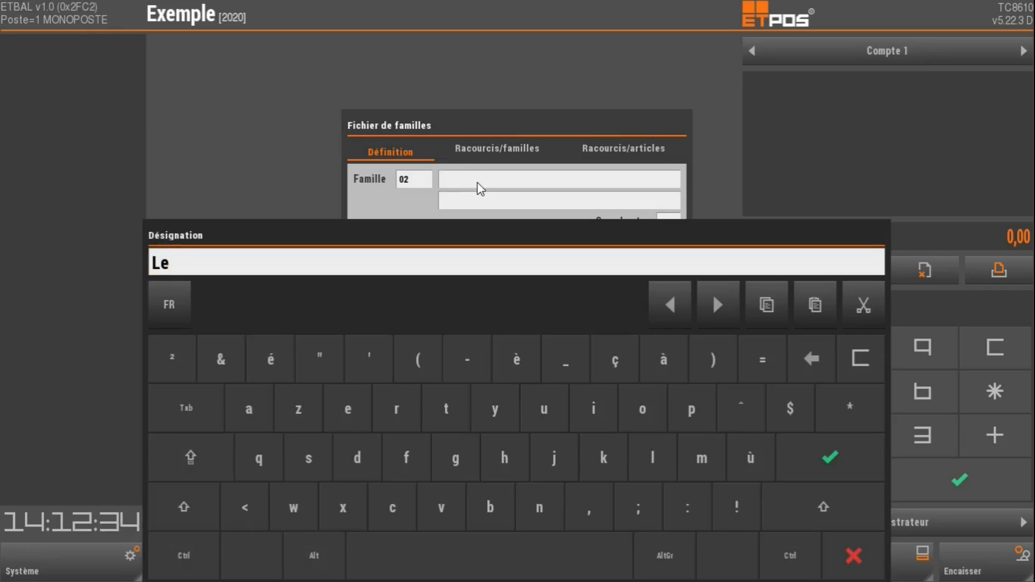
type("gumes")
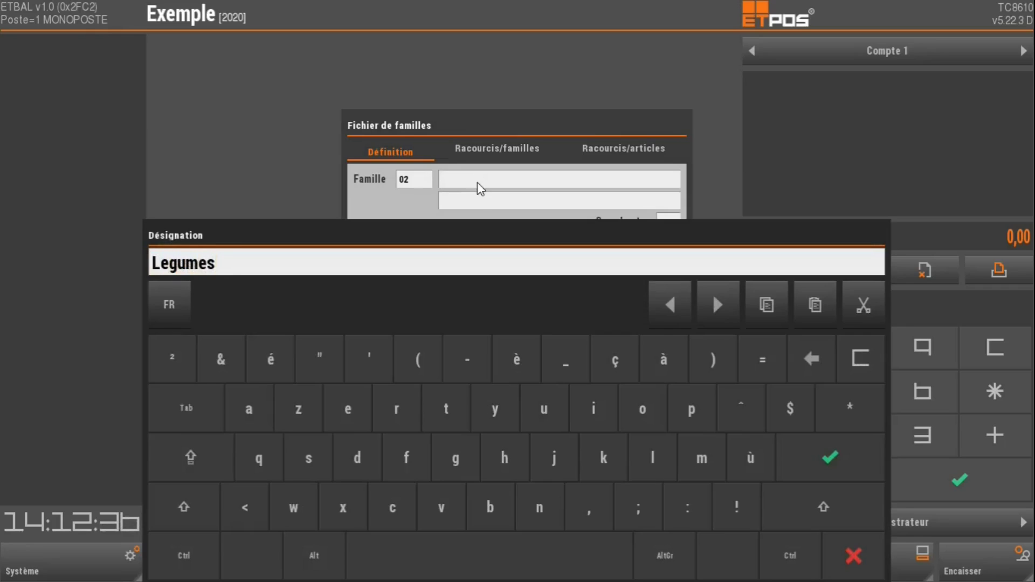
left_click(807, 465)
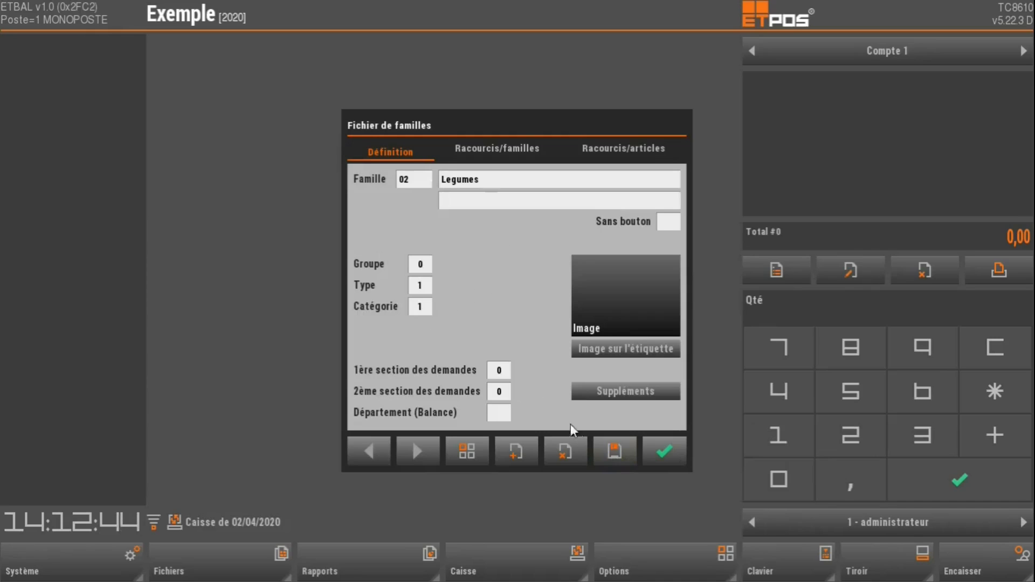
left_click(661, 449)
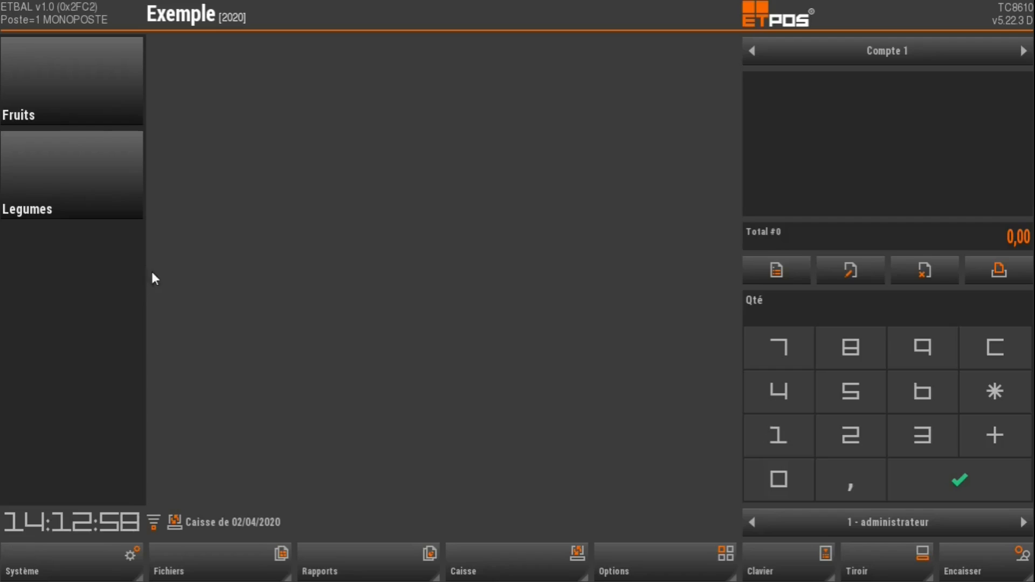
Start a new article 01001 in the Fruits family and give it the designation "Banane"
left_click(92, 83)
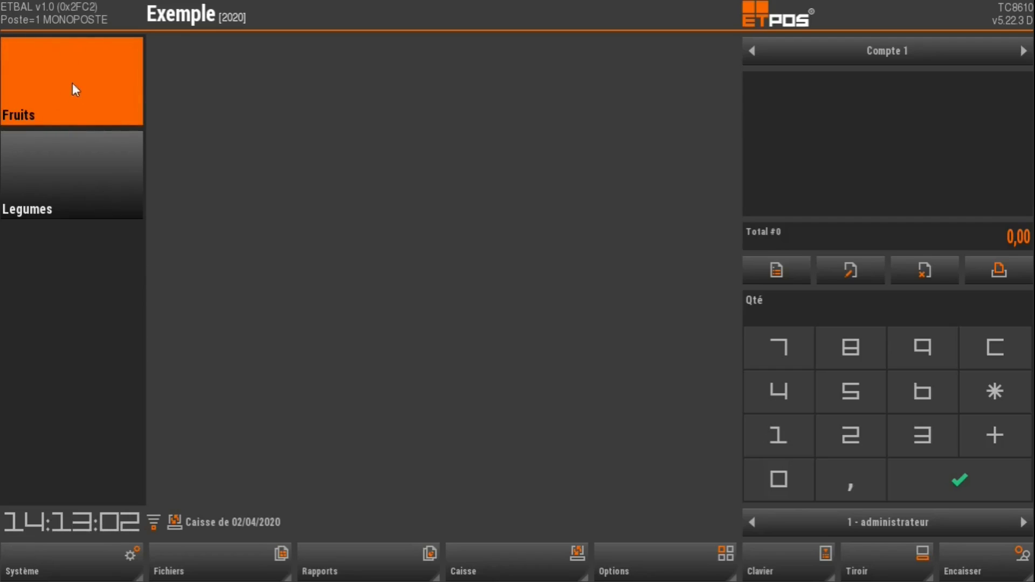
left_click(292, 111)
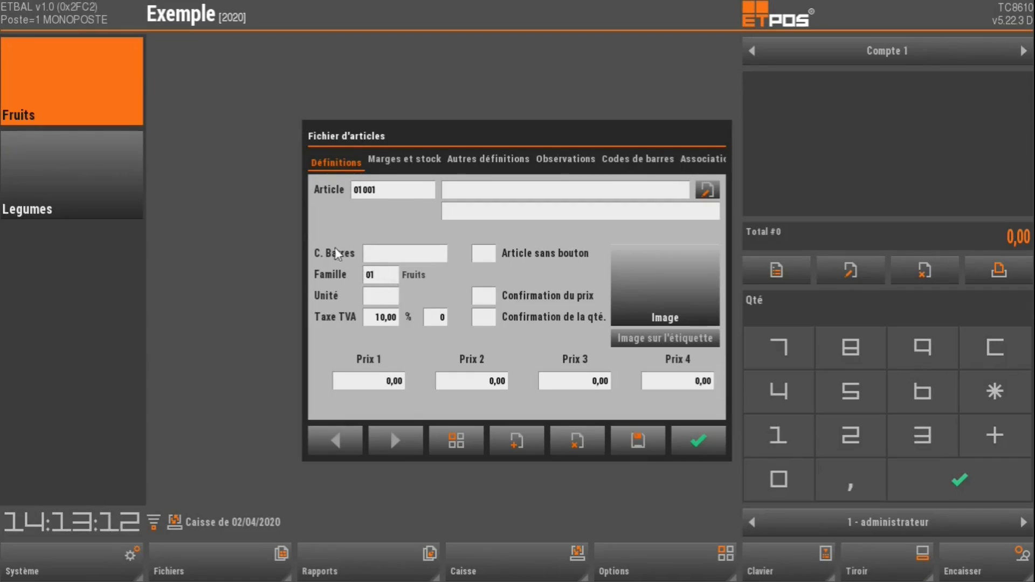
left_click(464, 189)
type("Ban")
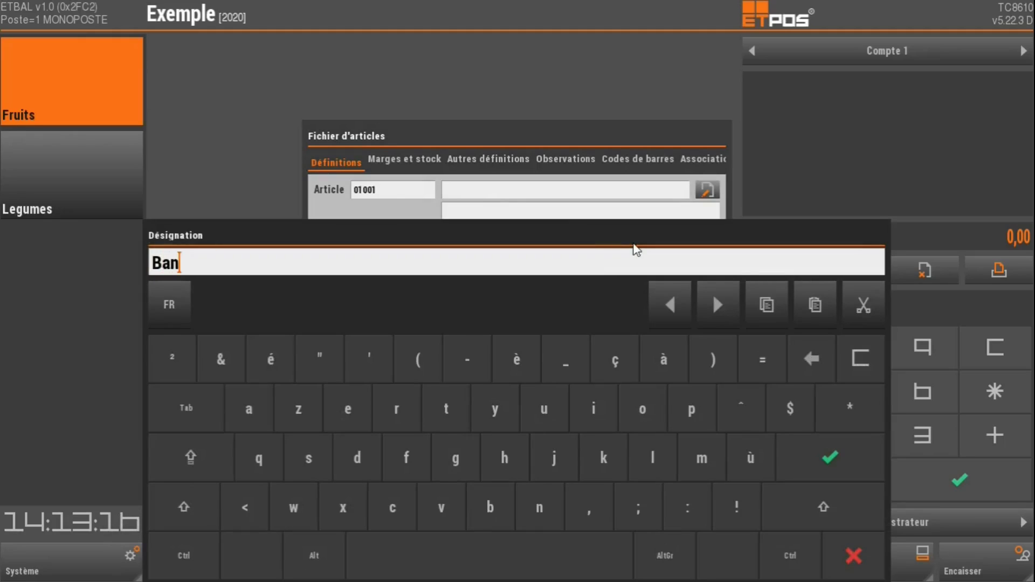
type("ane")
key("BackSpace")
type("ane")
left_click(849, 459)
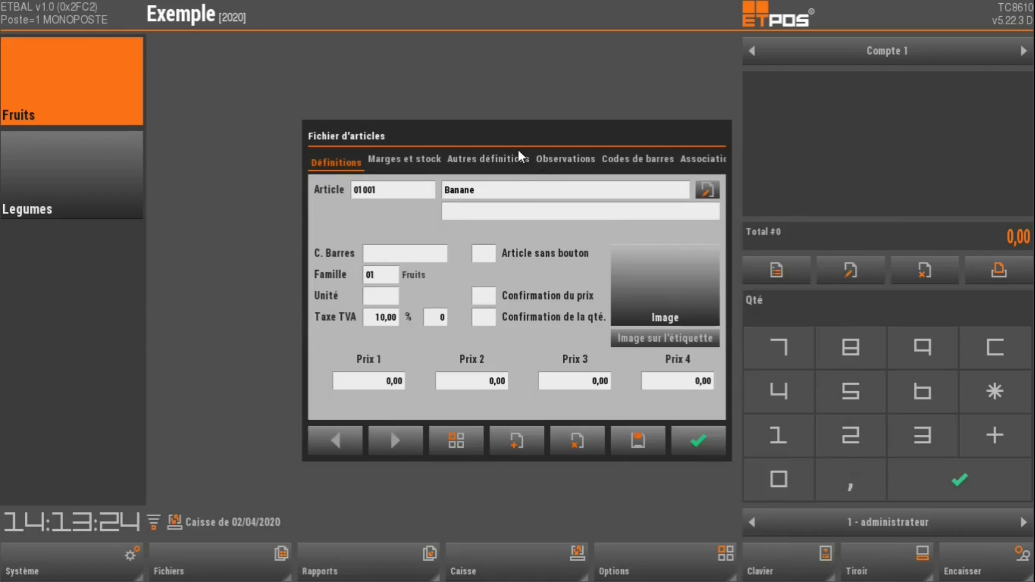
Set the Banane article's unit to kg and Prix 1 to 4,00, and save the article
left_click(392, 298)
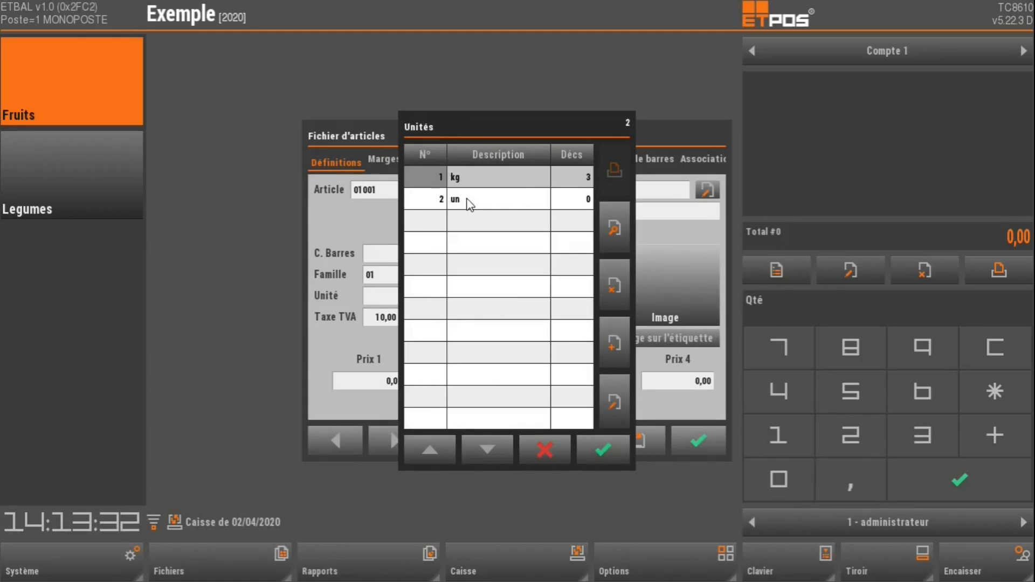
double_click(464, 181)
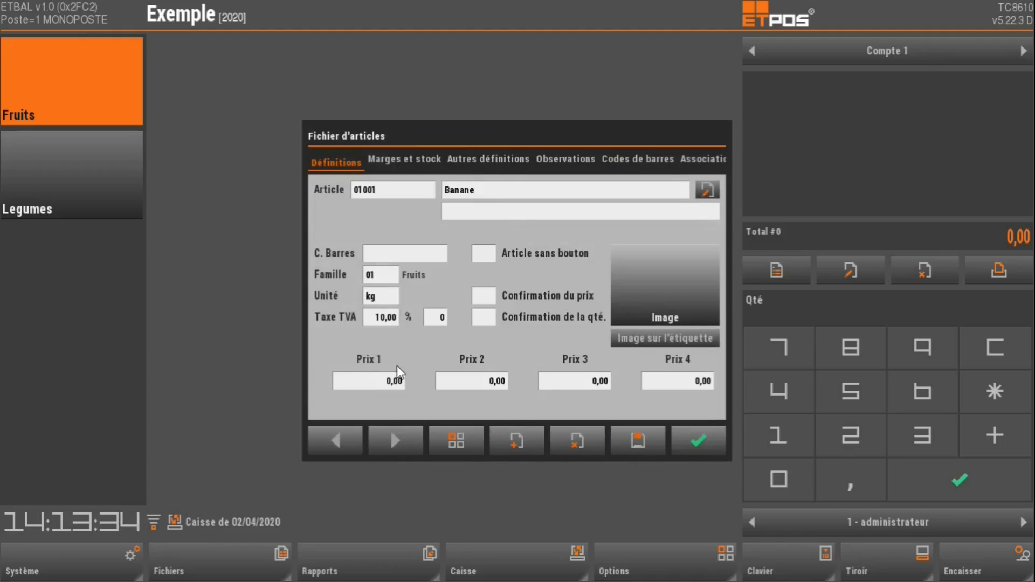
left_click(396, 381)
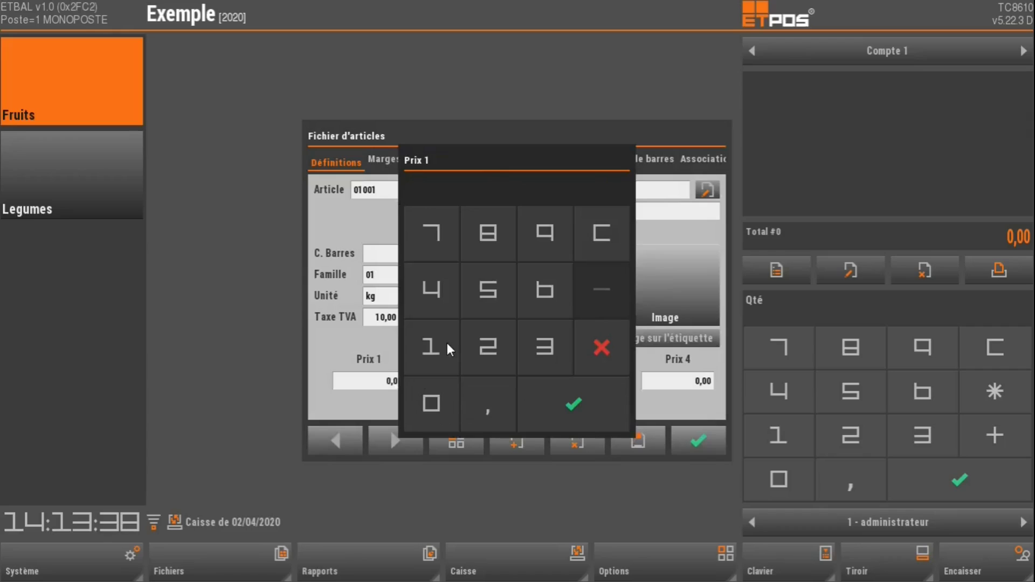
type("4")
left_click(573, 407)
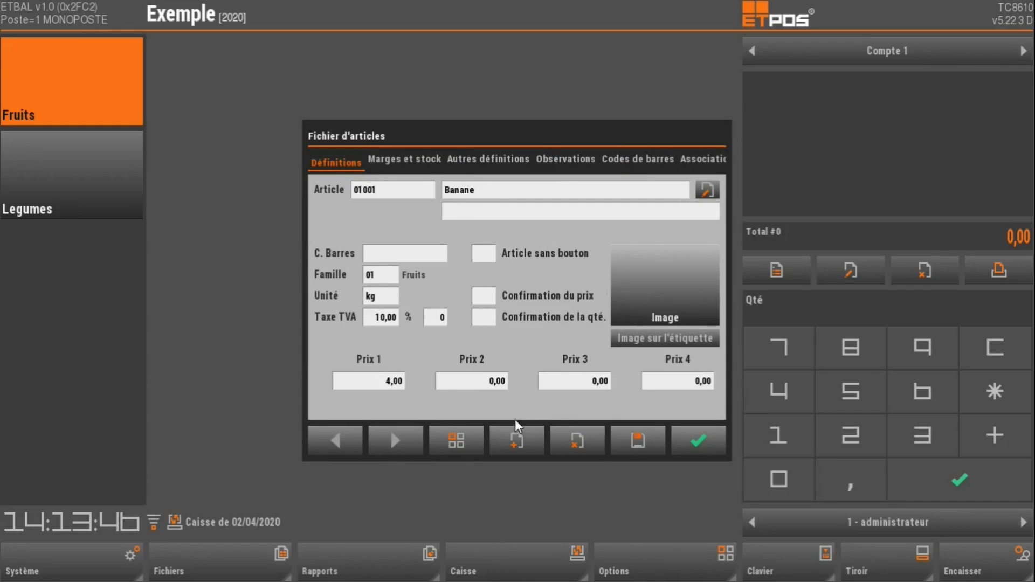
left_click(637, 440)
Add a new article 01002 in the Fruits family with the designation "Pomme Golden"
left_click(519, 444)
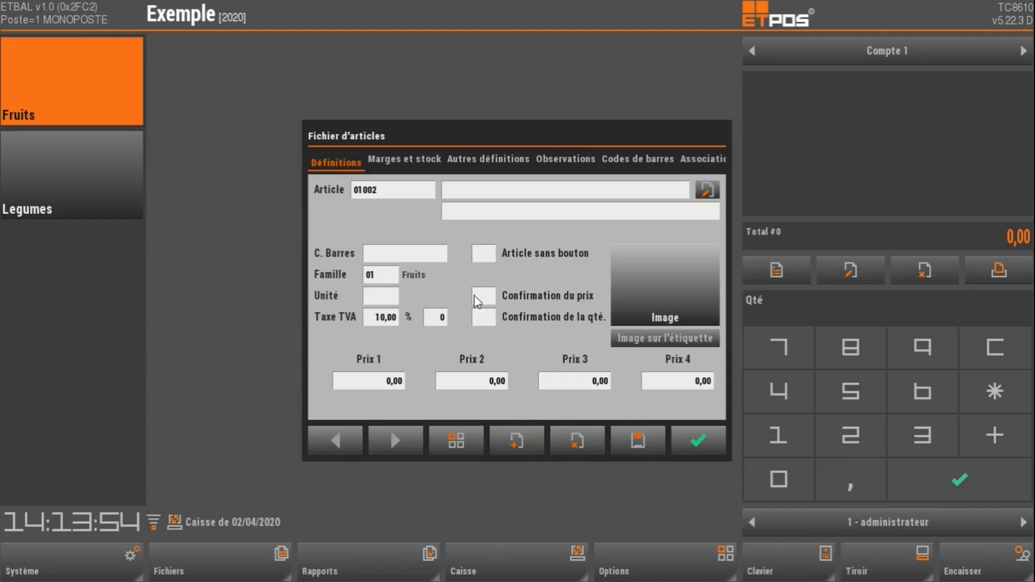
left_click(487, 191)
type("Pomme")
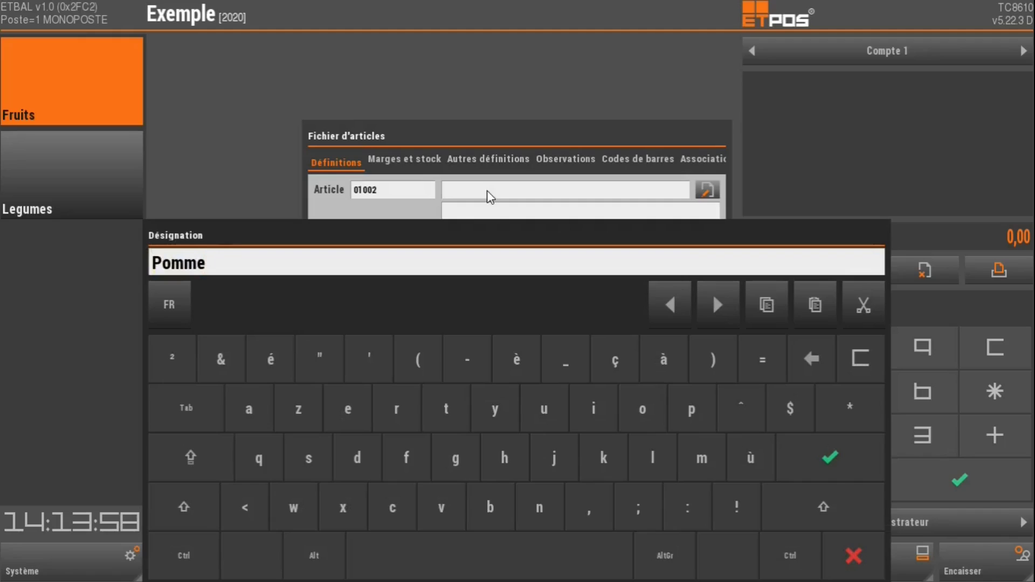
type(" Golden")
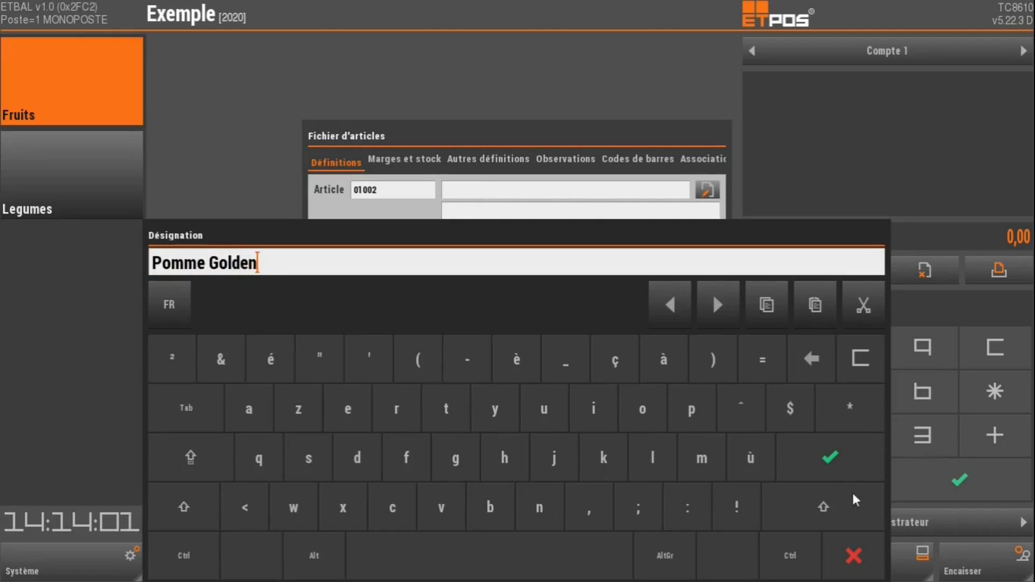
left_click(844, 463)
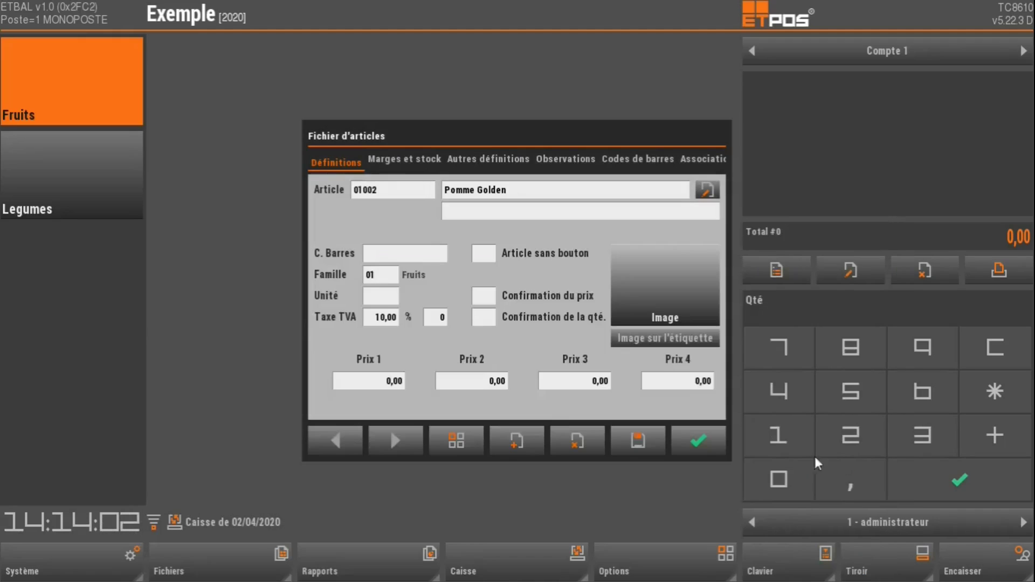
Set the Pomme Golden article's unit to kg and its VAT rate (Taxe TVA) to 10,00 %
left_click(377, 302)
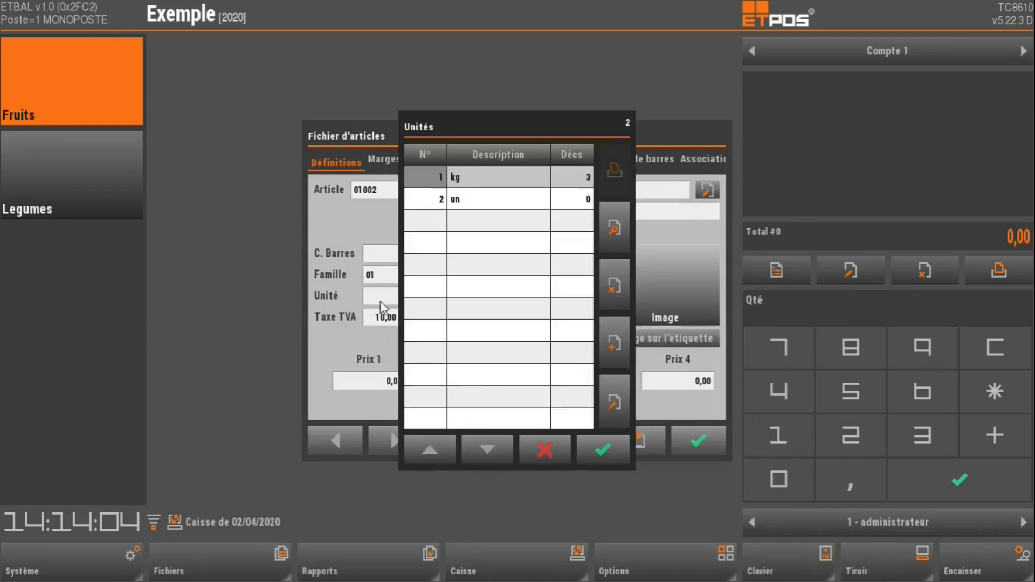
left_click(457, 179)
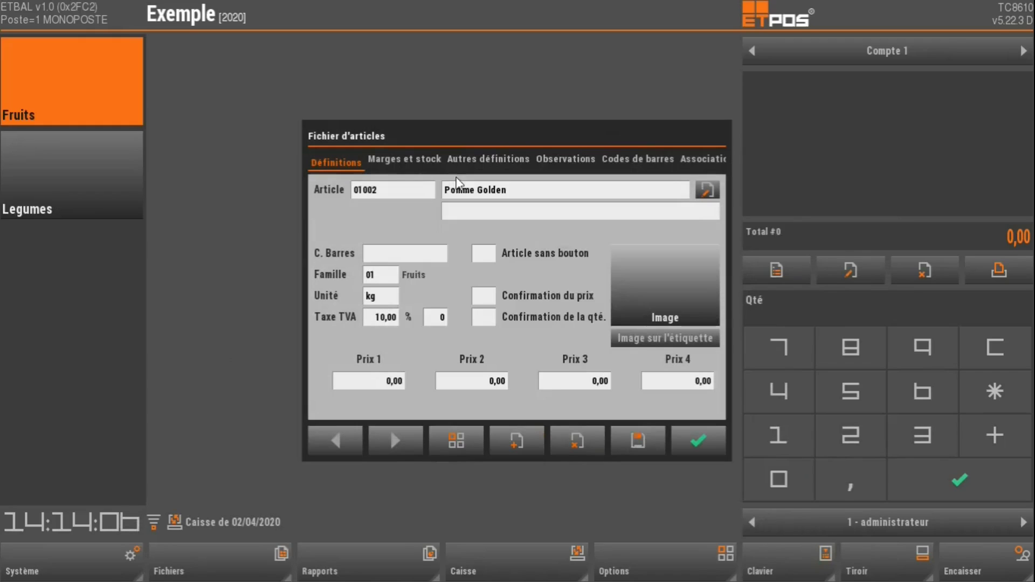
left_click(394, 317)
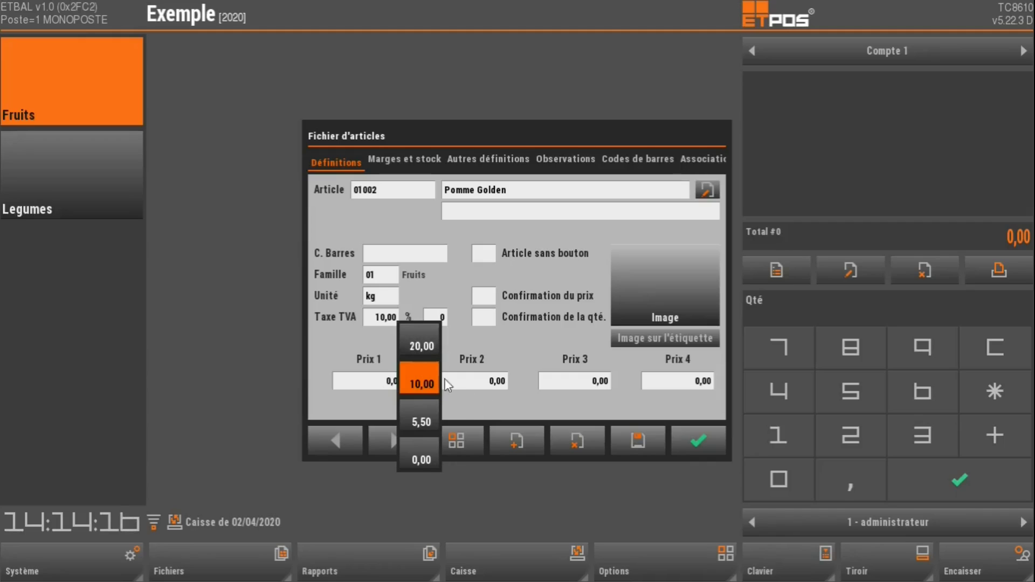
left_click(425, 374)
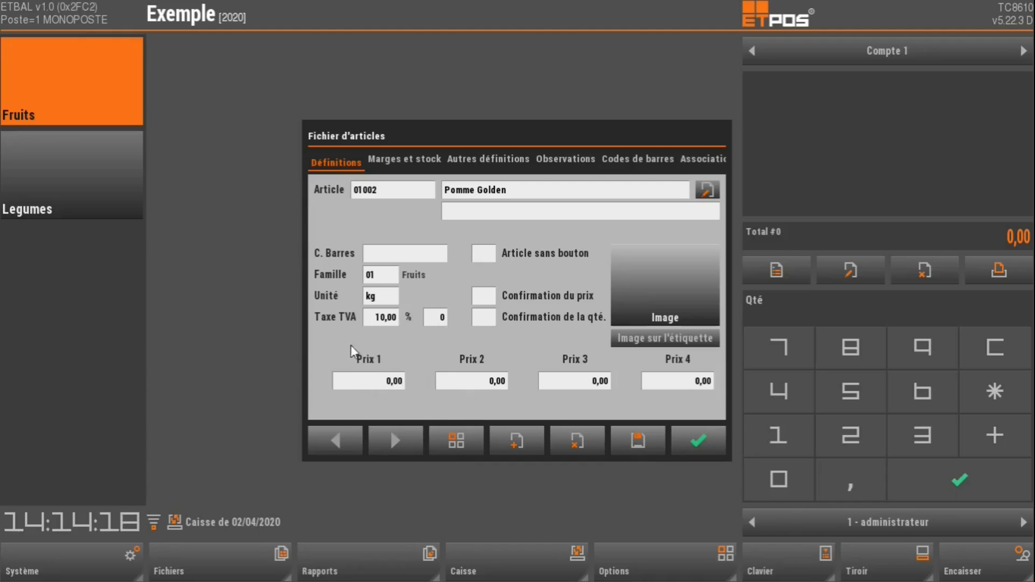
Set Pomme Golden's Prix 1 to 2,50, then save the article and close its record
left_click(388, 387)
left_click(485, 353)
key("comma")
left_click(488, 290)
left_click(573, 404)
left_click(630, 443)
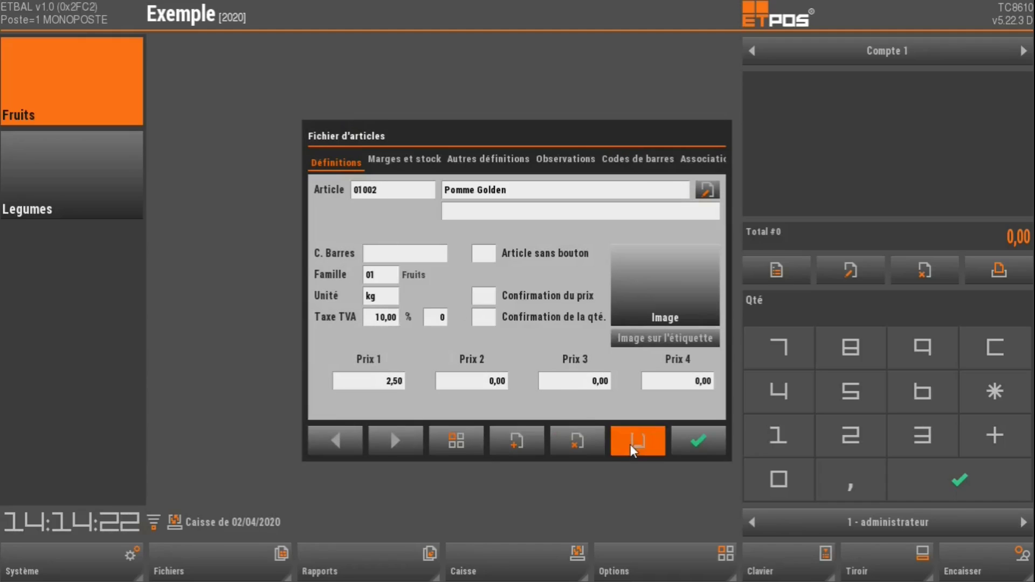
left_click(699, 442)
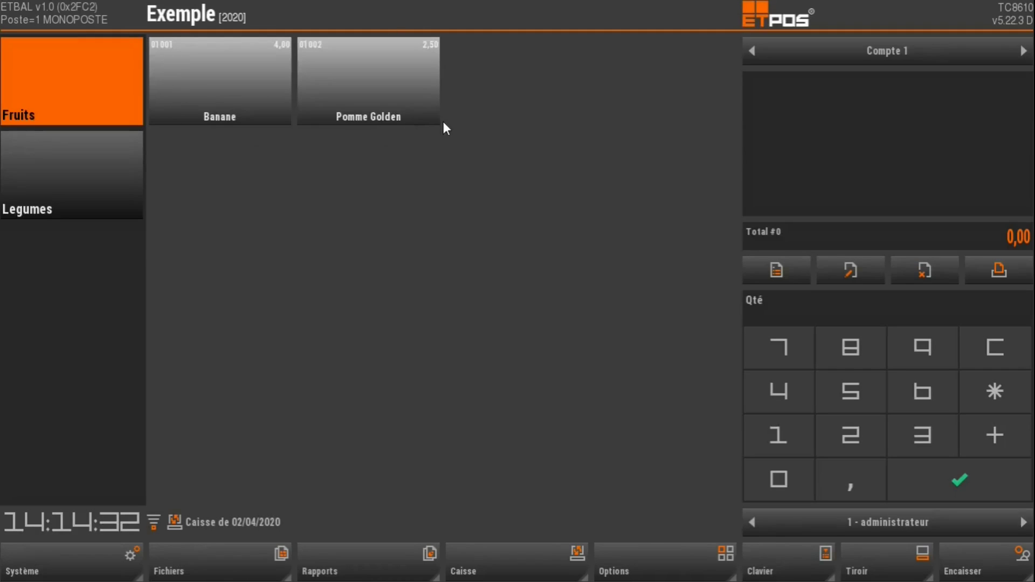
Switch between the Fruits and Legumes families on the sales screen to compare their articles
left_click(81, 116)
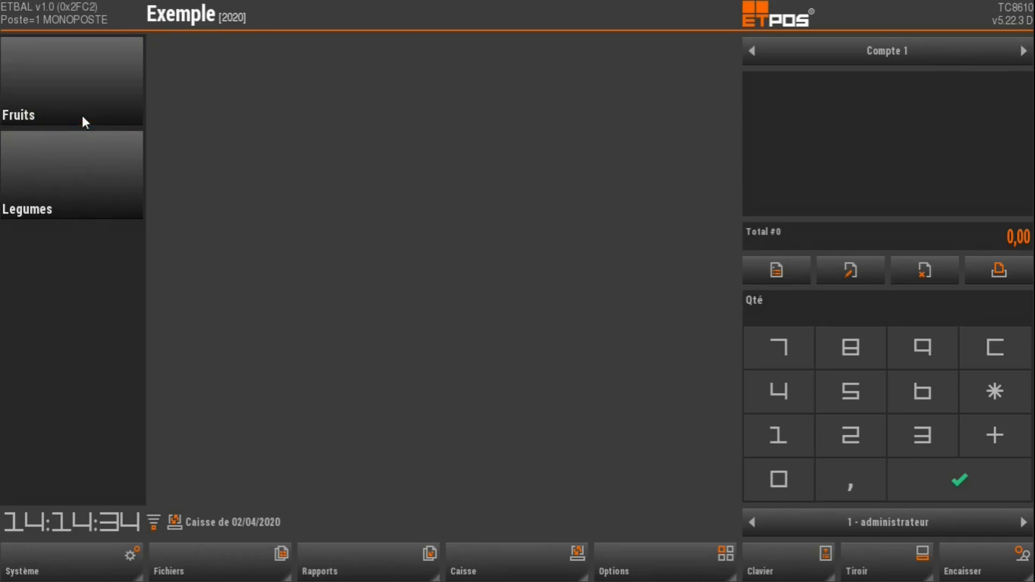
left_click(98, 170)
left_click(103, 116)
left_click(108, 164)
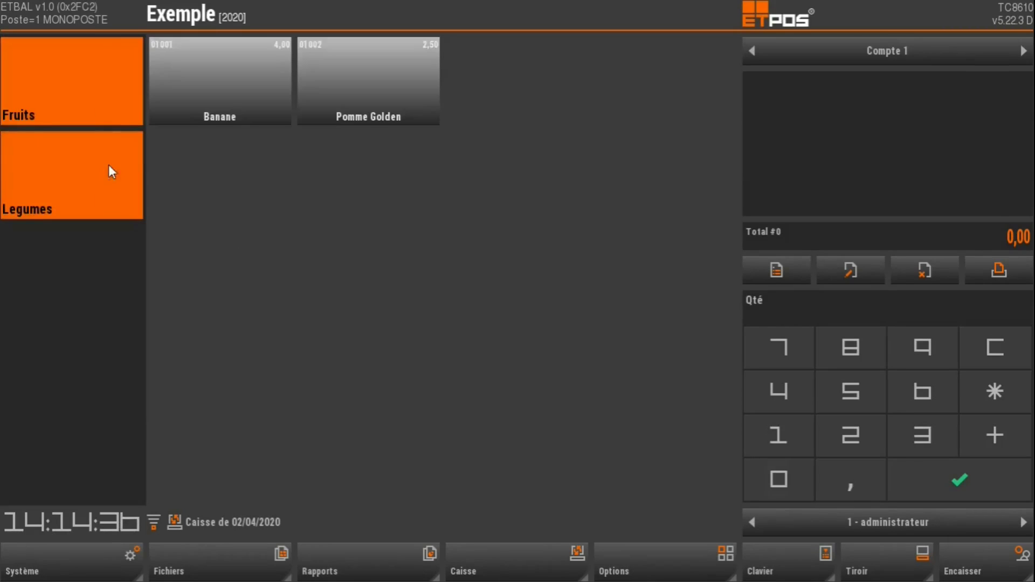